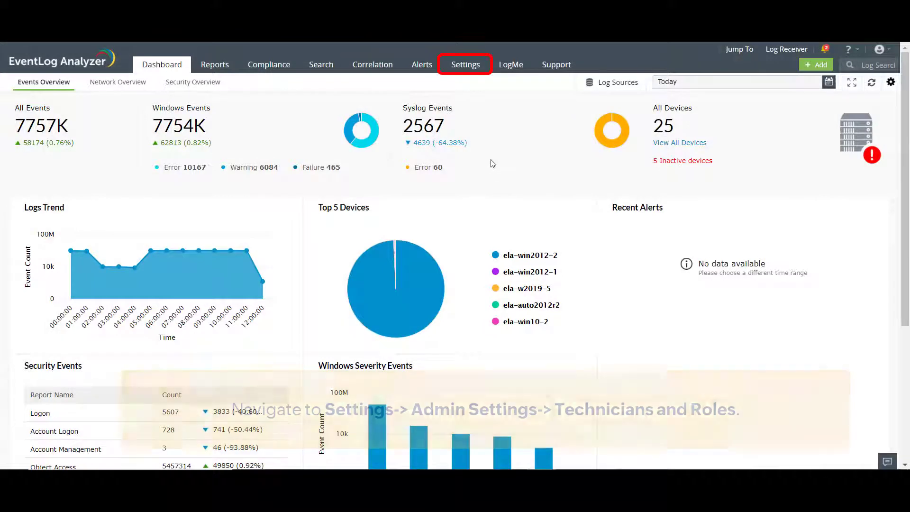
Step: Go to Settings > Admin Settings > Technicians and Roles to manage technicians
{"action": "left_click", "coordinate": [465, 66]}
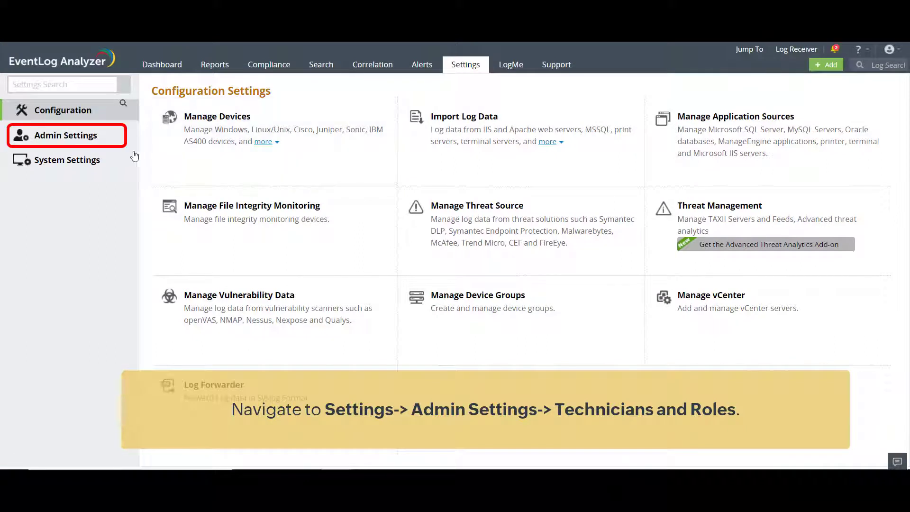
{"action": "left_click", "coordinate": [103, 139]}
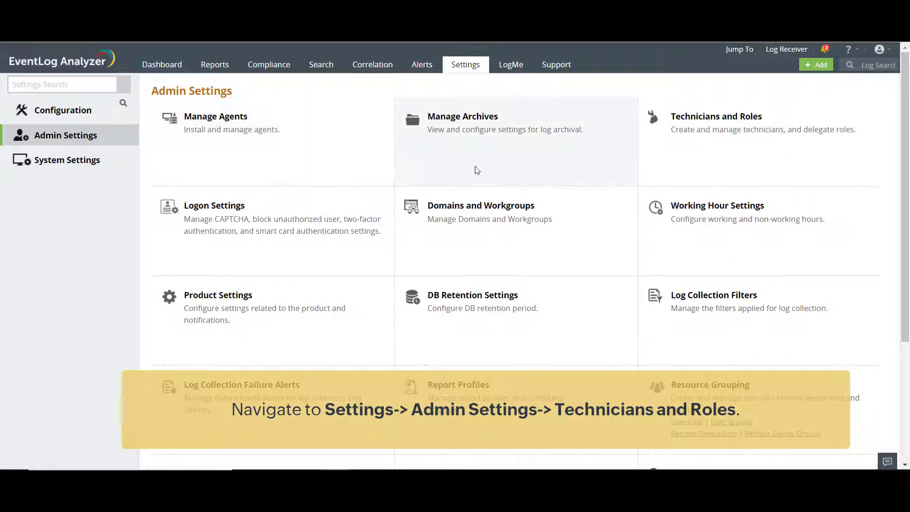
{"action": "left_click", "coordinate": [687, 118]}
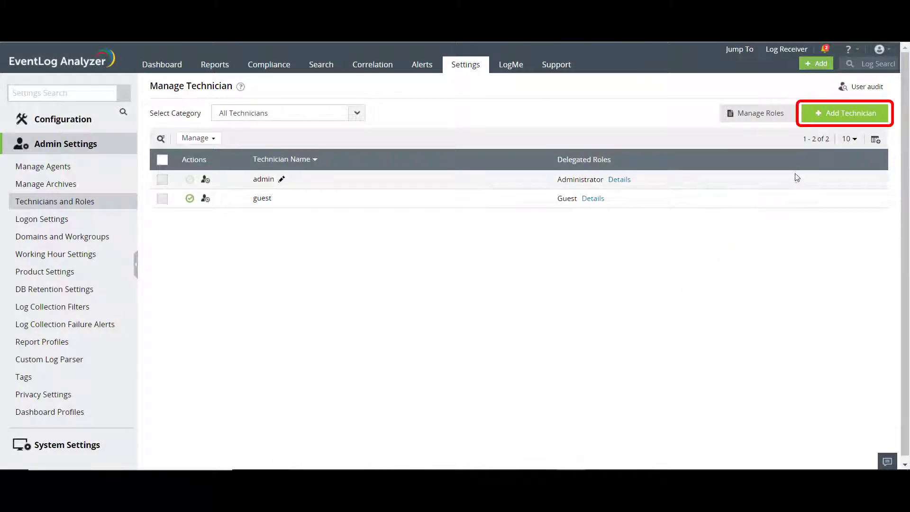
Step: Start a new local technician and enter the technician's name, password, confirmation and e-mail
{"action": "left_click", "coordinate": [842, 116]}
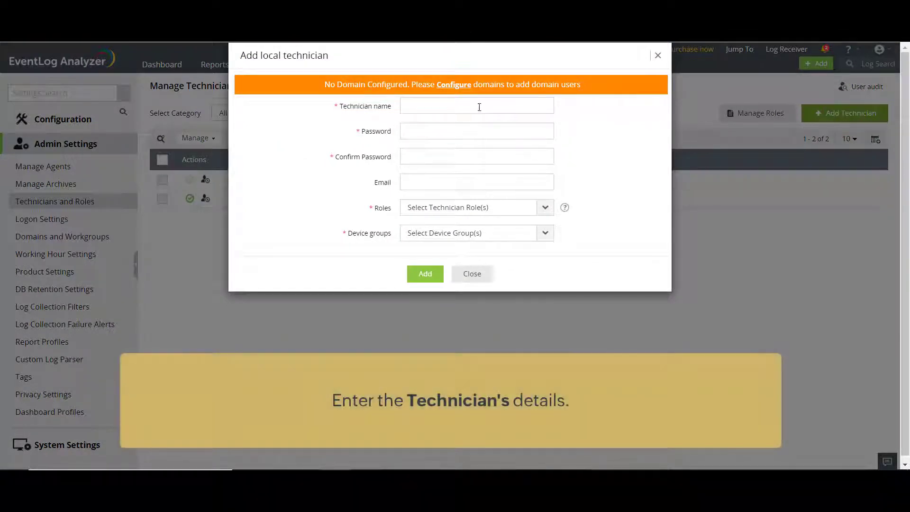
{"action": "left_click", "coordinate": [432, 105]}
{"action": "type", "text": "John"}
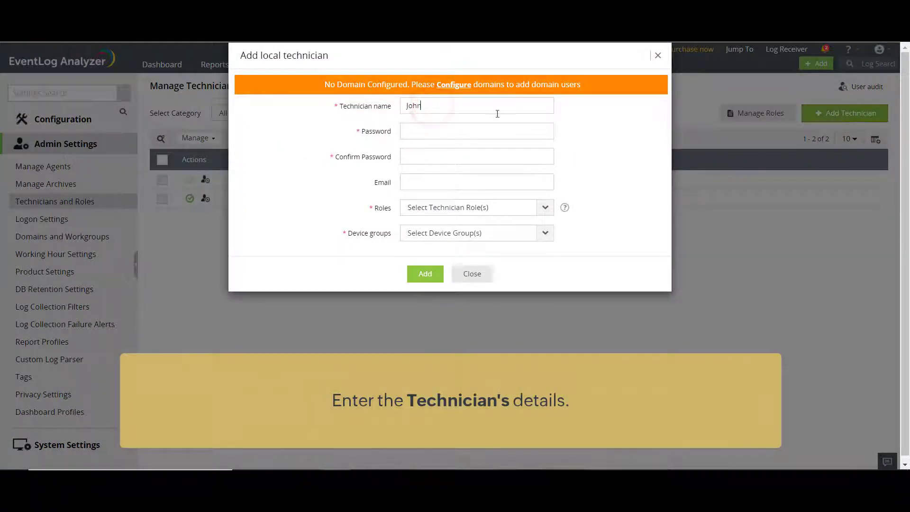
{"action": "left_click", "coordinate": [587, 121]}
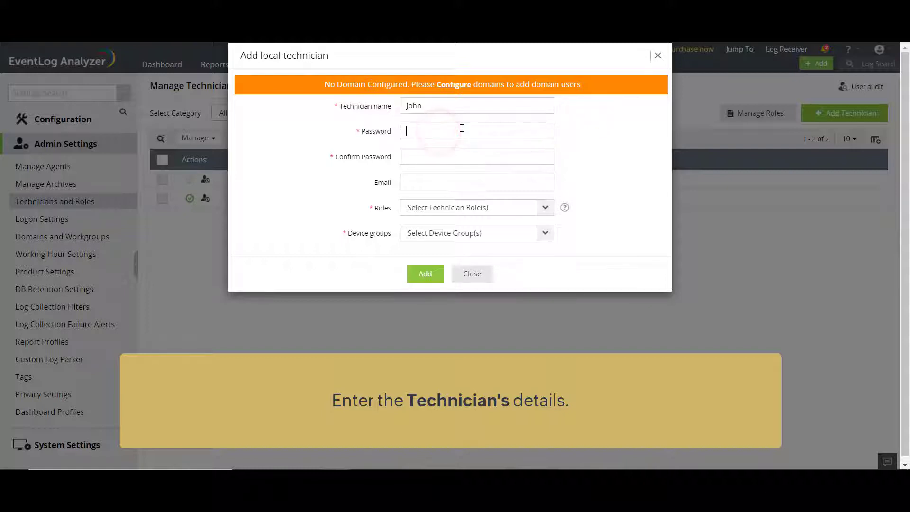
{"action": "type", "text": "testtest12"}
{"action": "left_click", "coordinate": [457, 185]}
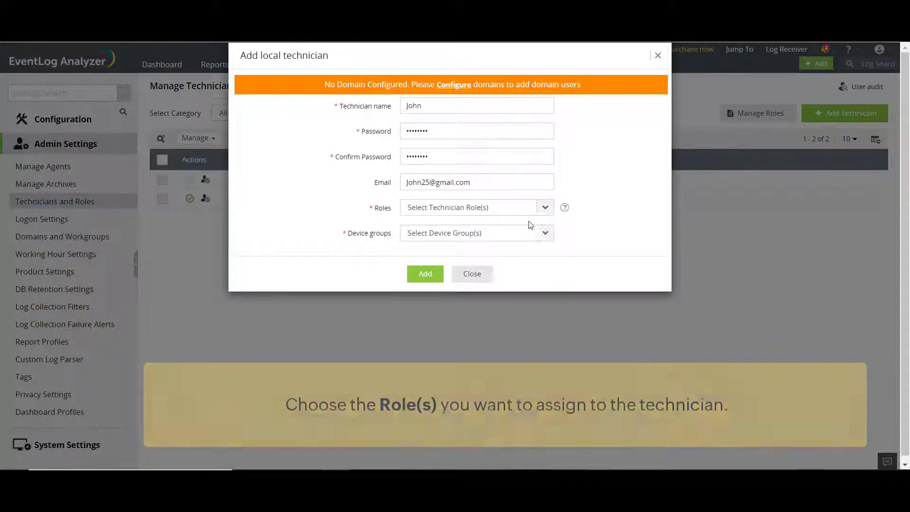
Step: Assign the Operator role and Windows Workstation device group, then add the technician
{"action": "left_click", "coordinate": [545, 209]}
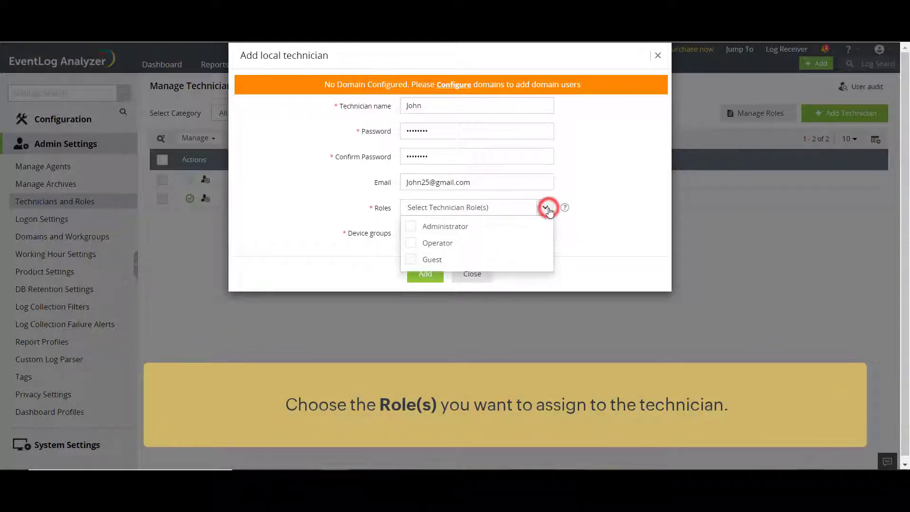
{"action": "left_click", "coordinate": [470, 247]}
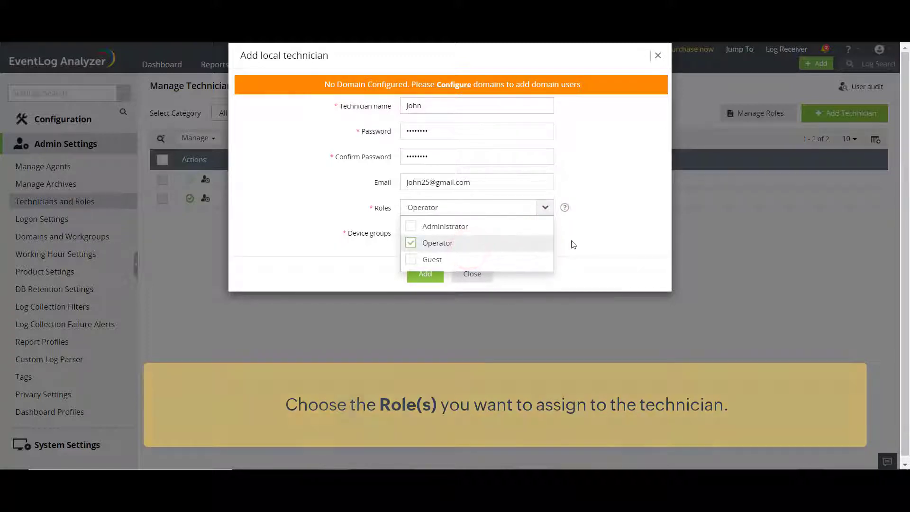
{"action": "left_click", "coordinate": [571, 242]}
{"action": "left_click", "coordinate": [545, 234]}
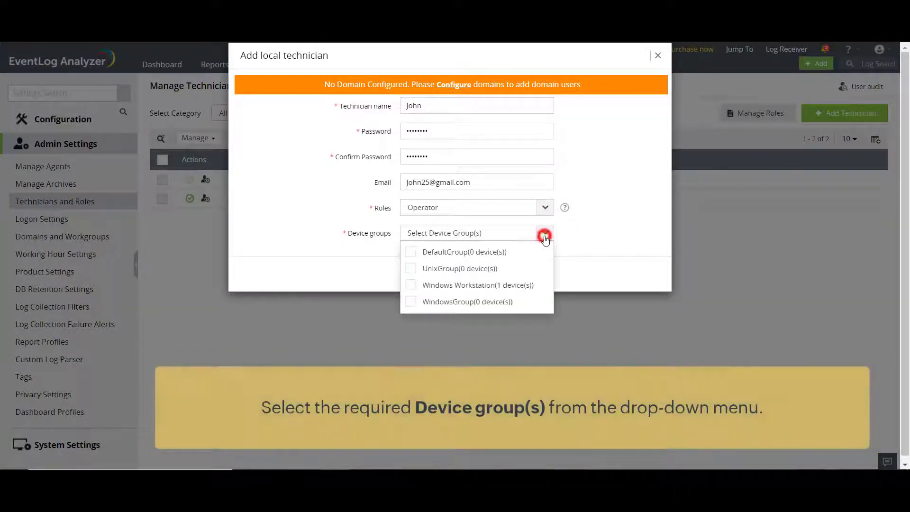
{"action": "left_click", "coordinate": [530, 282]}
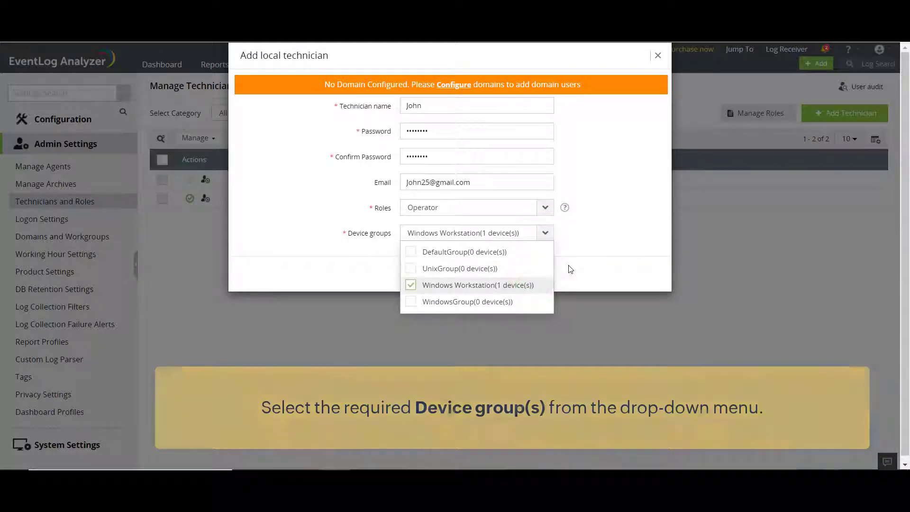
{"action": "left_click", "coordinate": [567, 263]}
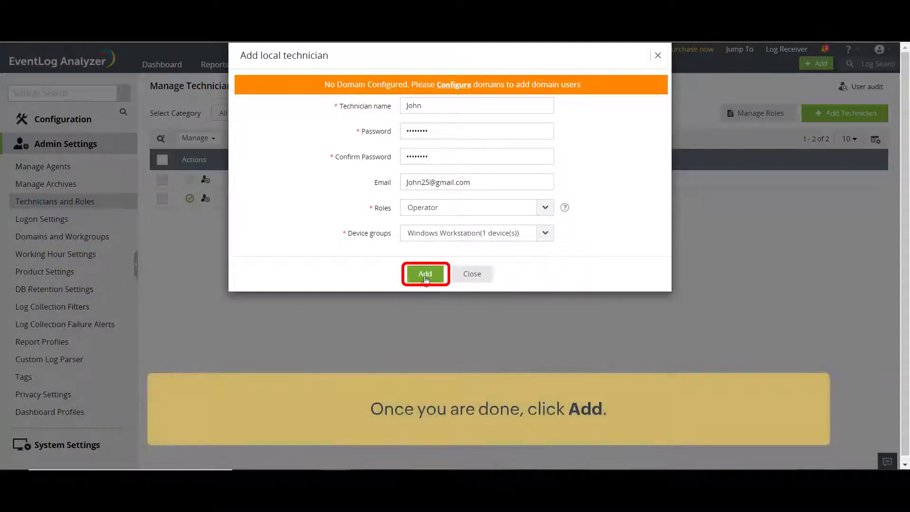
{"action": "left_click", "coordinate": [434, 278]}
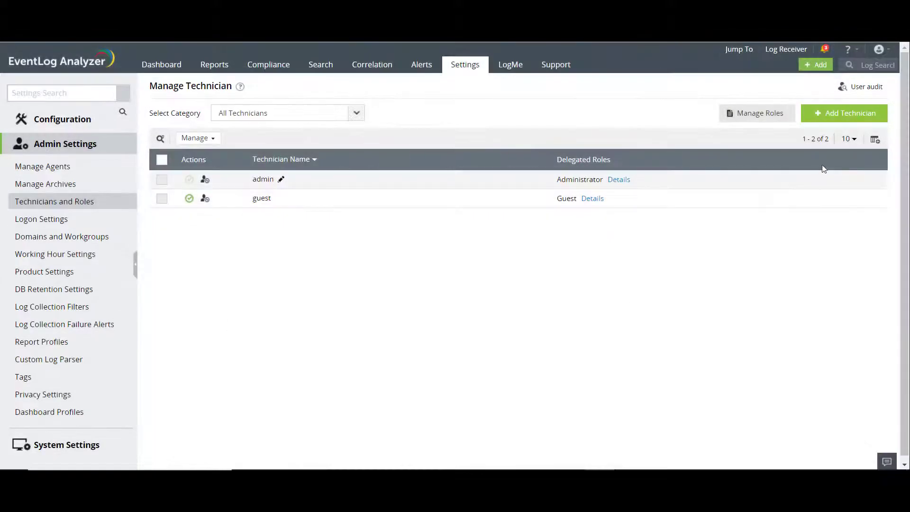
Step: From Add Technician, follow the 'No Domain Configured' Configure link to the Add new domain form
{"action": "left_click", "coordinate": [839, 114]}
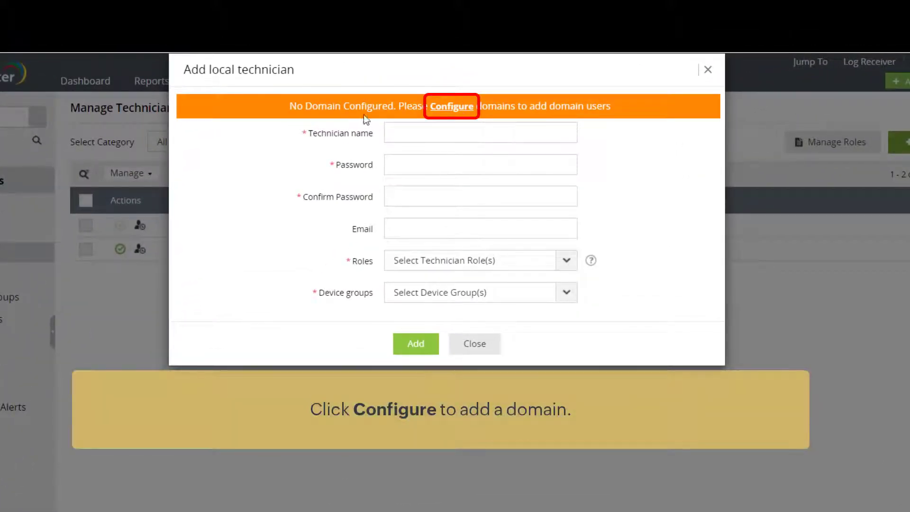
{"action": "left_click", "coordinate": [452, 108]}
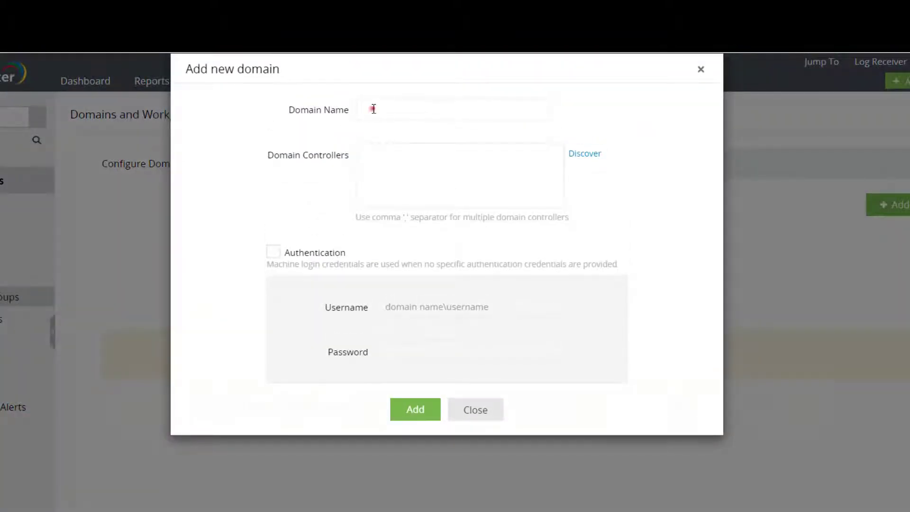
Step: Add domain eventlog2, discover its controllers, and authenticate with the admin username and password
{"action": "left_click", "coordinate": [373, 109]}
{"action": "type", "text": "eventlog2"}
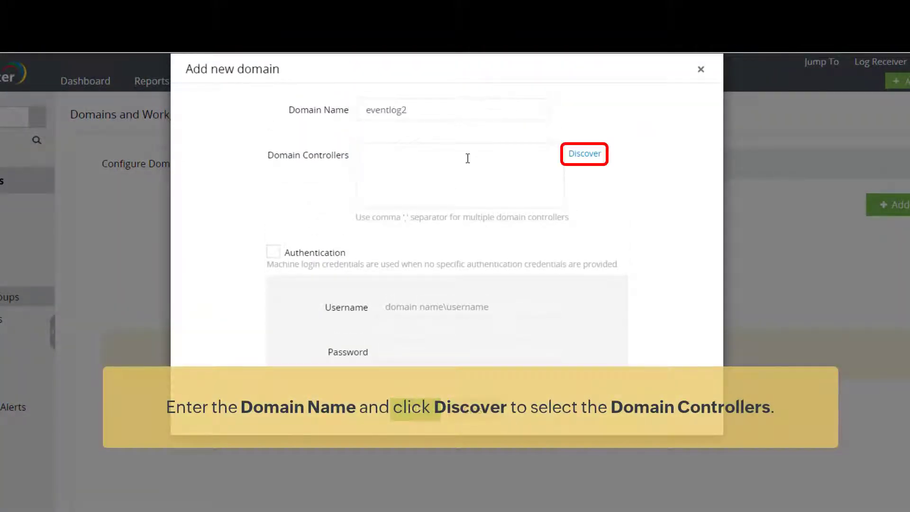
{"action": "left_click", "coordinate": [584, 153]}
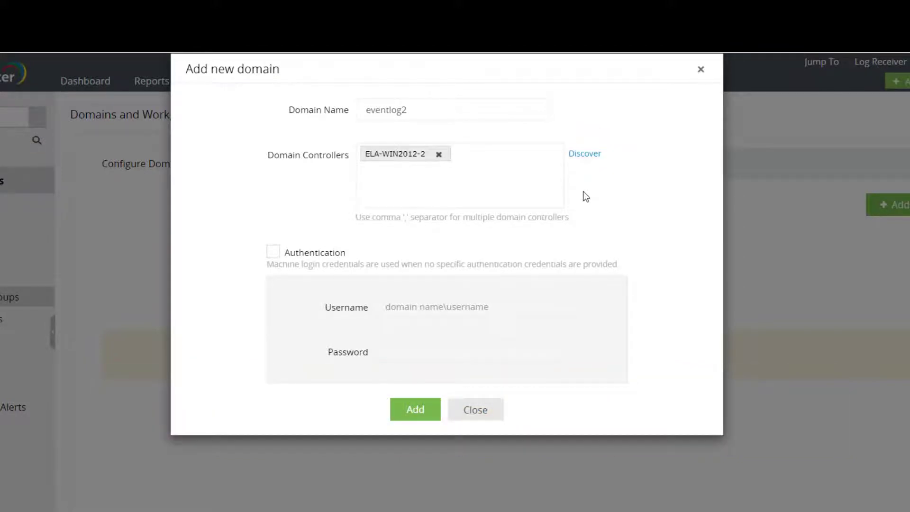
{"action": "left_click", "coordinate": [273, 252]}
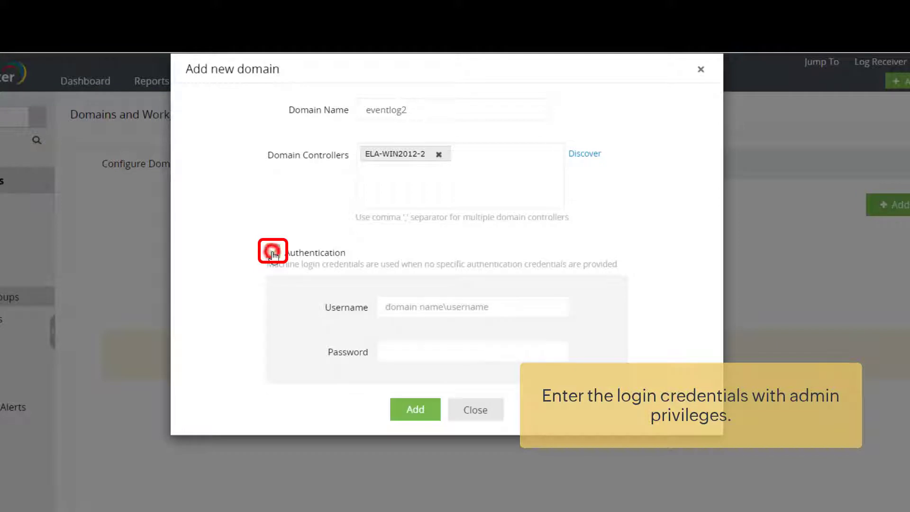
{"action": "left_click", "coordinate": [407, 306]}
{"action": "type", "text": "elaadmin"}
{"action": "left_click", "coordinate": [465, 353]}
{"action": "type", "text": "********"}
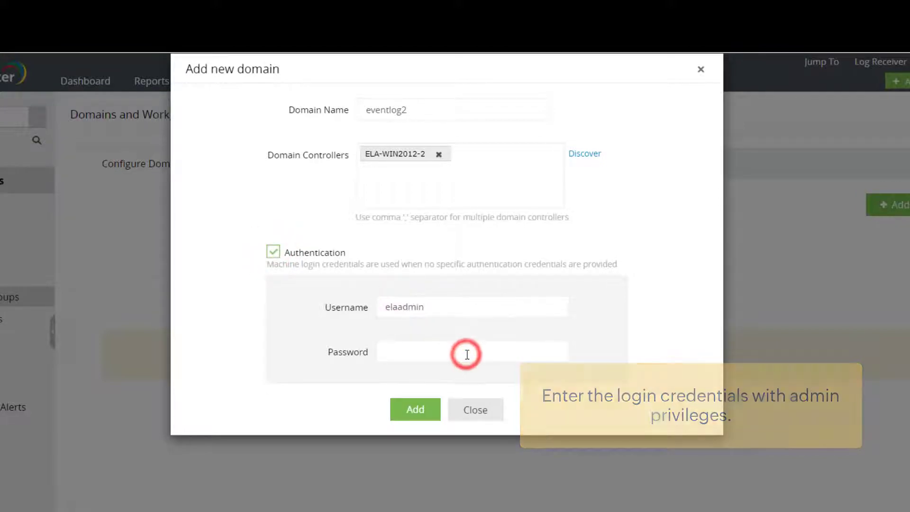
{"action": "left_click", "coordinate": [415, 410]}
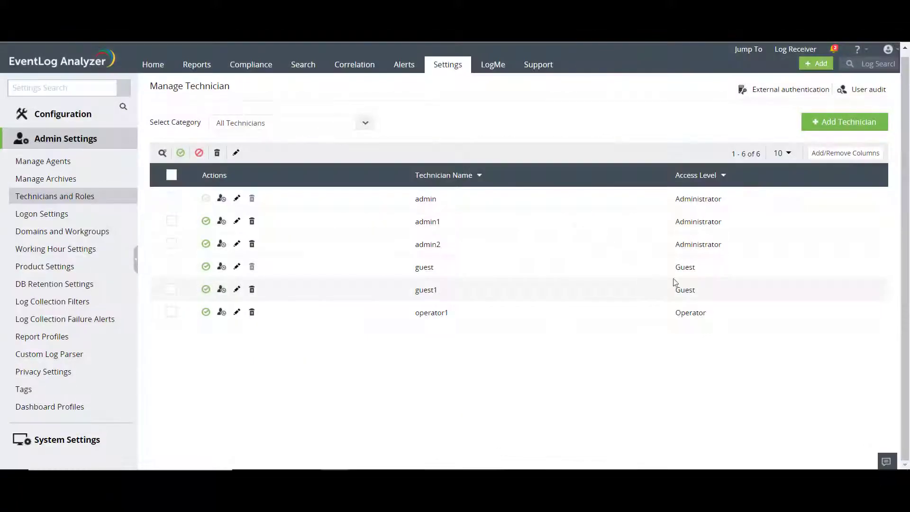
Step: Add AD users from log360qa.local and switch to advanced options
{"action": "left_click", "coordinate": [841, 124]}
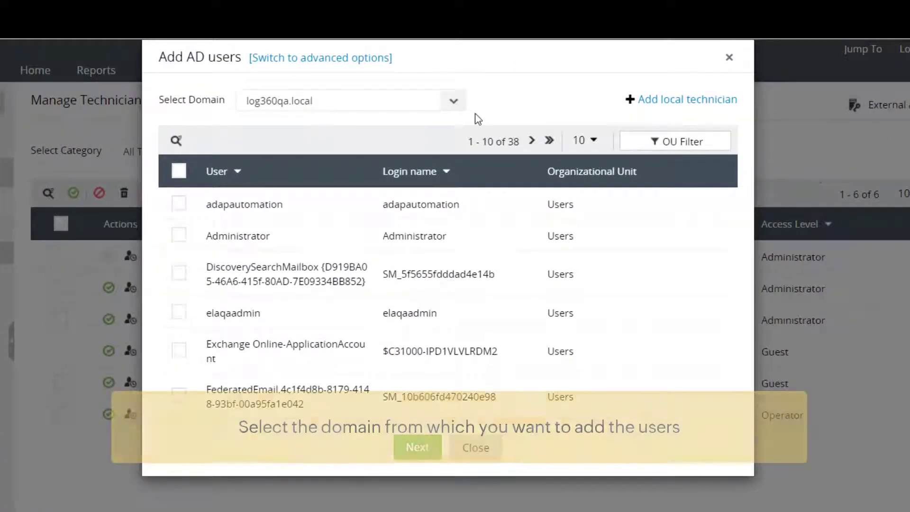
{"action": "left_click", "coordinate": [453, 102]}
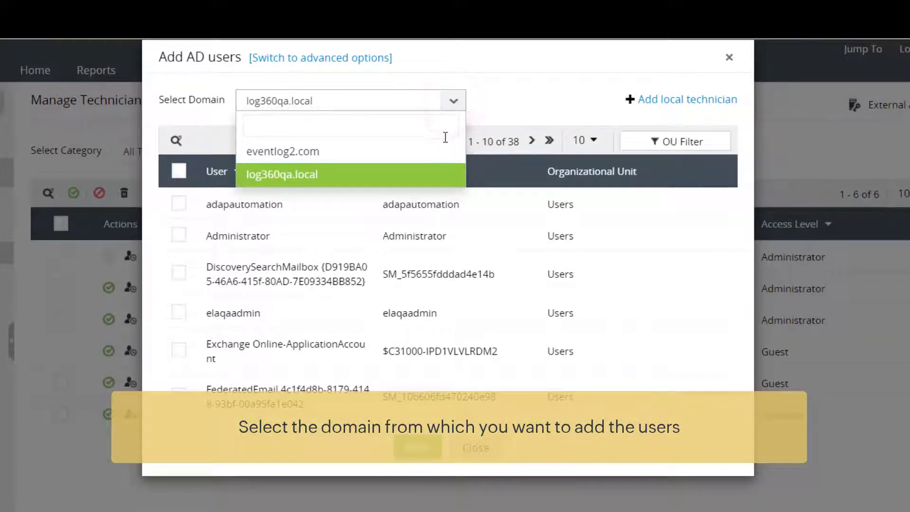
{"action": "left_click", "coordinate": [437, 176]}
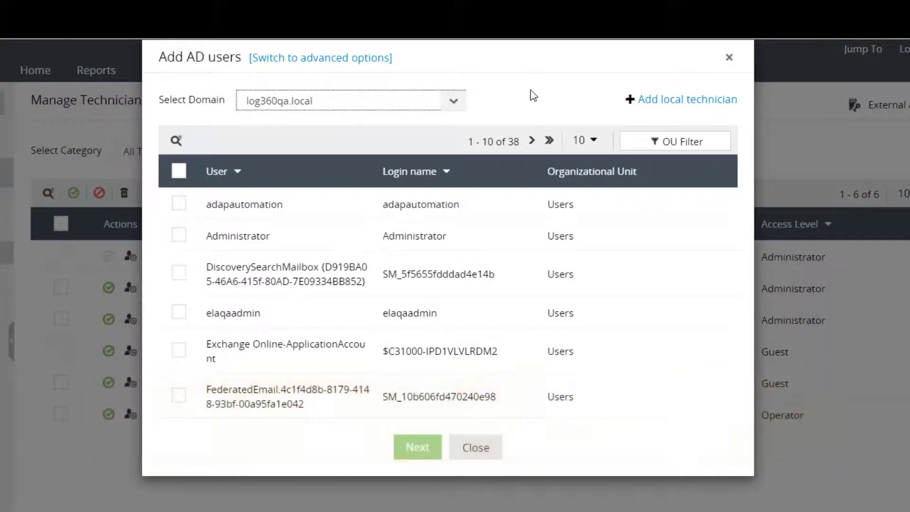
{"action": "left_click", "coordinate": [365, 66]}
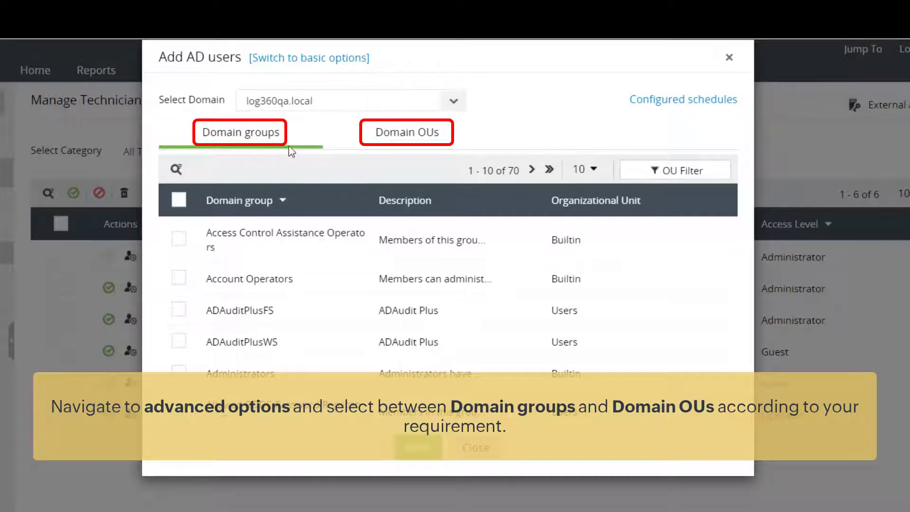
Step: Search Domain OUs for 'user', select the first User OU, and proceed to access settings
{"action": "left_click", "coordinate": [417, 142]}
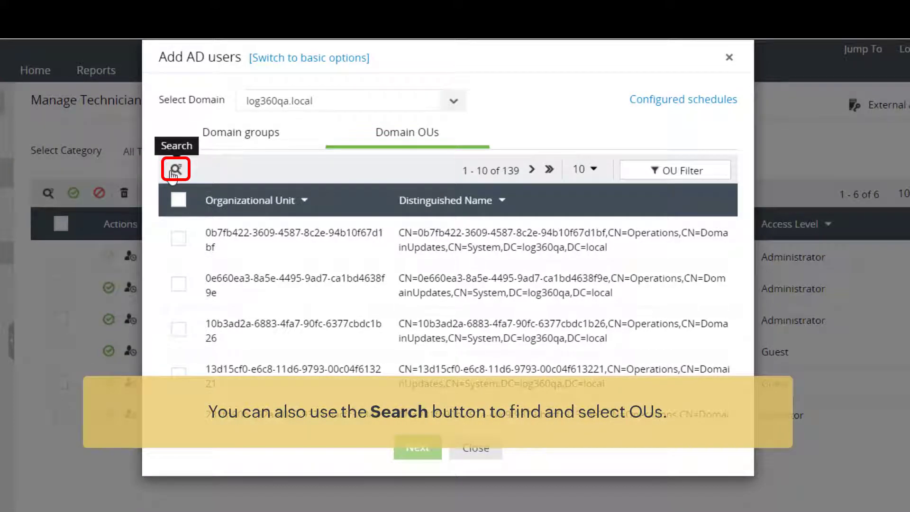
{"action": "left_click", "coordinate": [174, 169]}
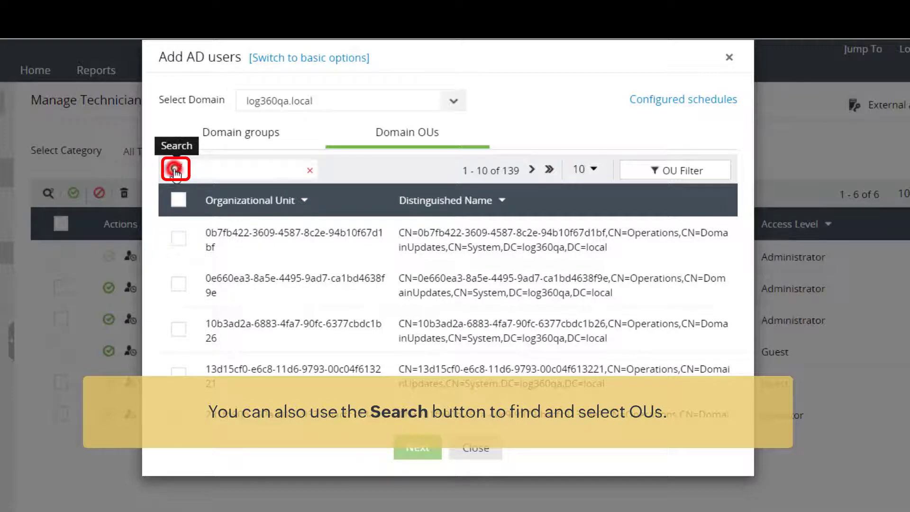
{"action": "type", "text": "user"}
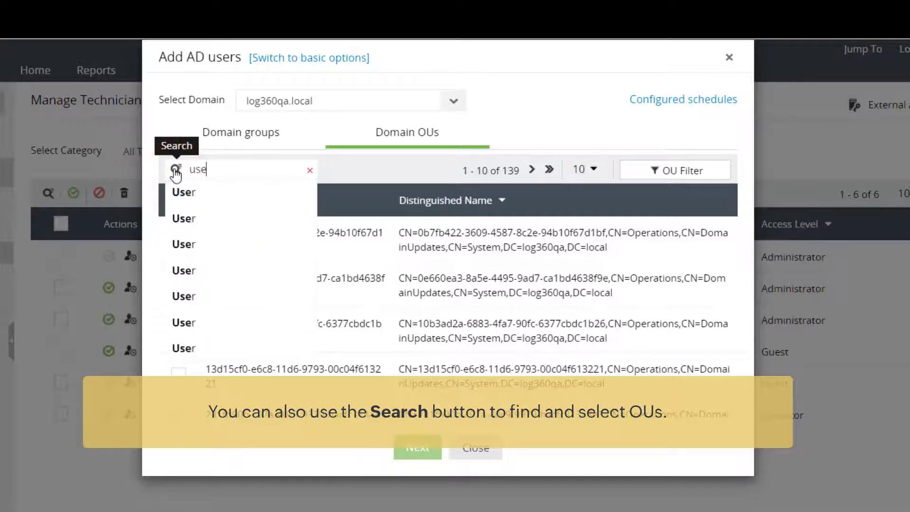
{"action": "left_click", "coordinate": [240, 199]}
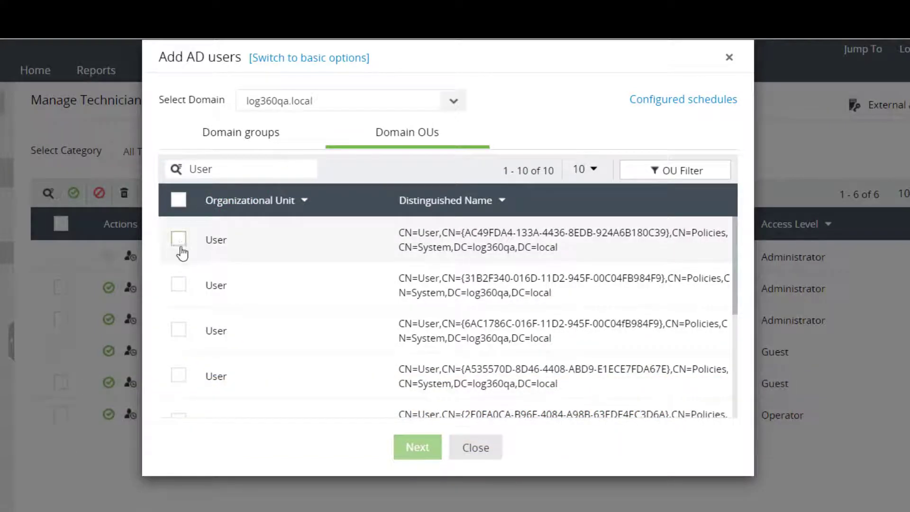
{"action": "left_click", "coordinate": [179, 240]}
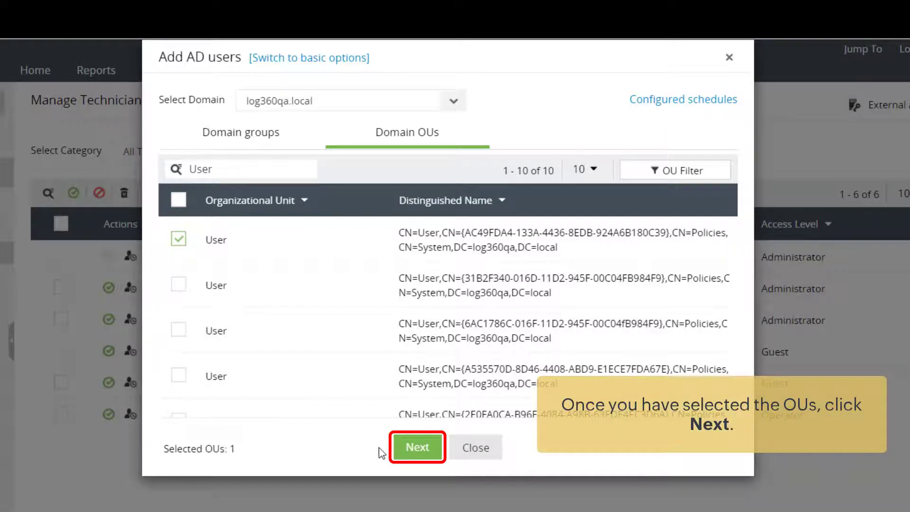
{"action": "left_click", "coordinate": [420, 450]}
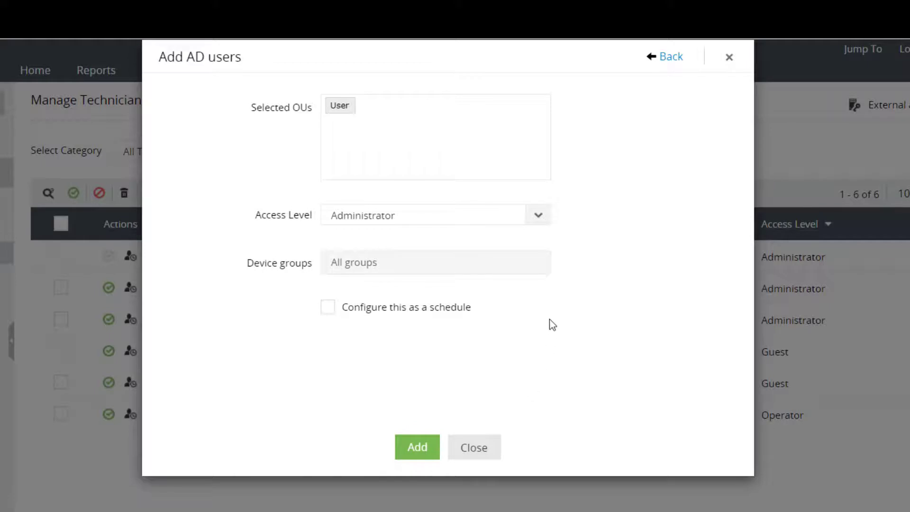
Step: Set the OU users' access level to Operator with the DefaultGroup device group
{"action": "left_click", "coordinate": [547, 219]}
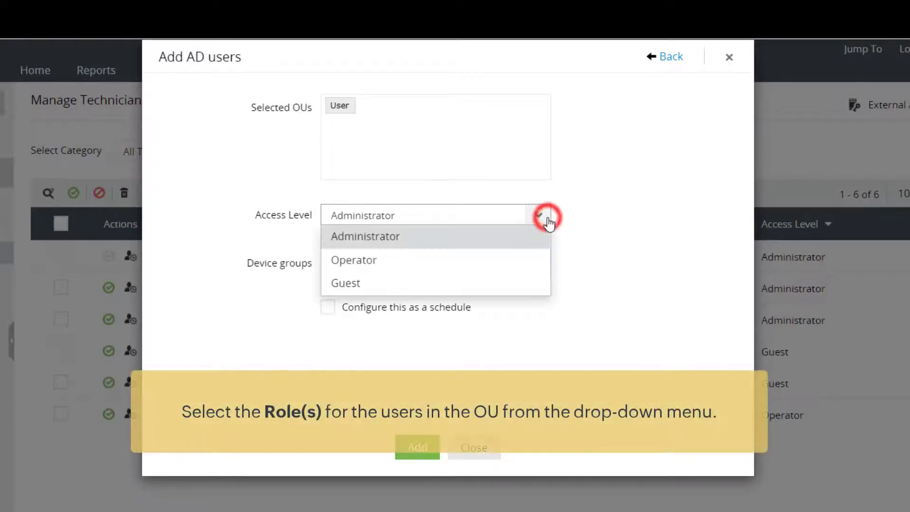
{"action": "left_click", "coordinate": [536, 263]}
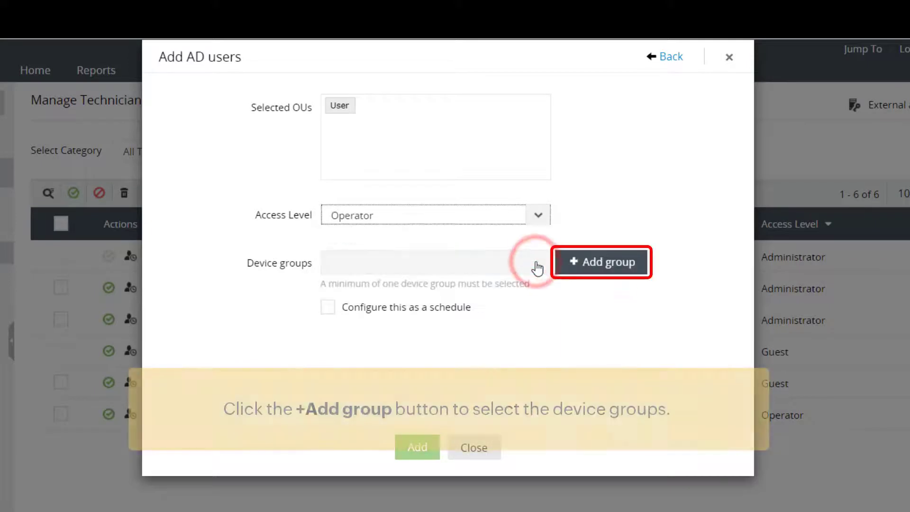
{"action": "left_click", "coordinate": [606, 263]}
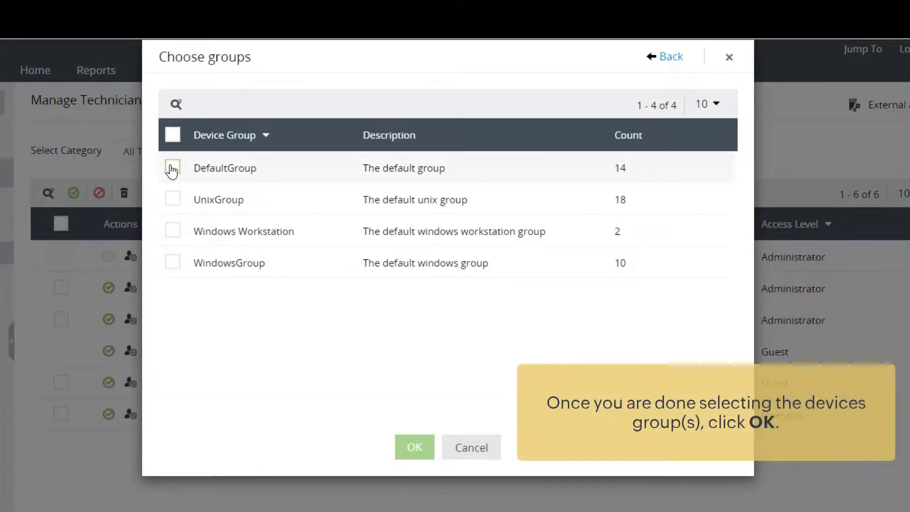
{"action": "left_click", "coordinate": [173, 169]}
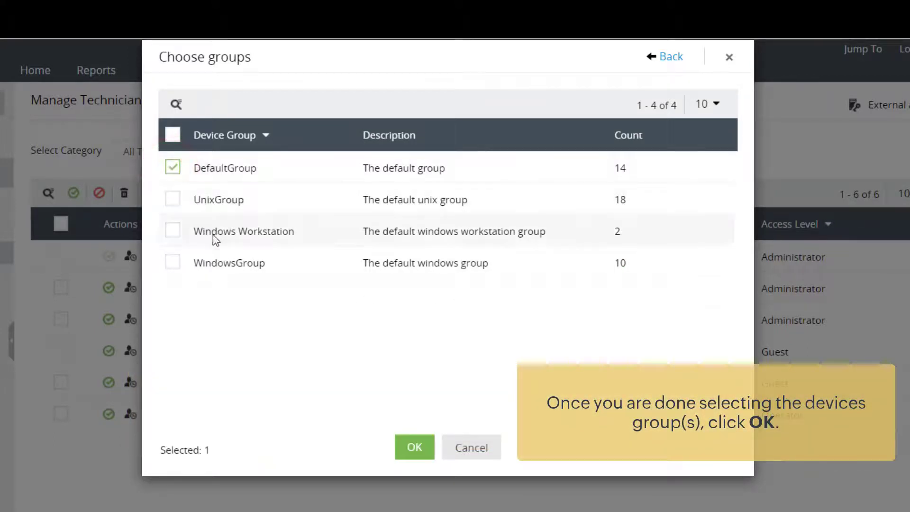
{"action": "left_click", "coordinate": [406, 448]}
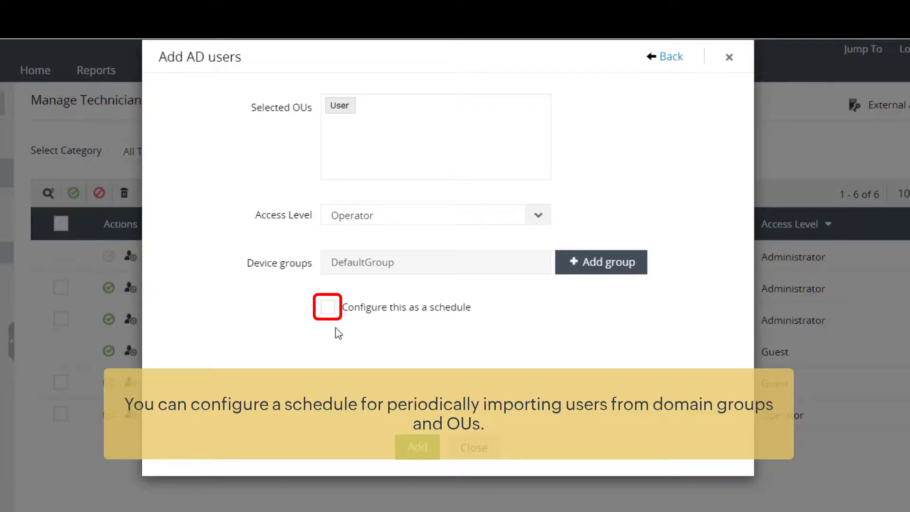
Step: Save the import as schedule 'Domain user schedule' running every 10 days
{"action": "left_click", "coordinate": [328, 308]}
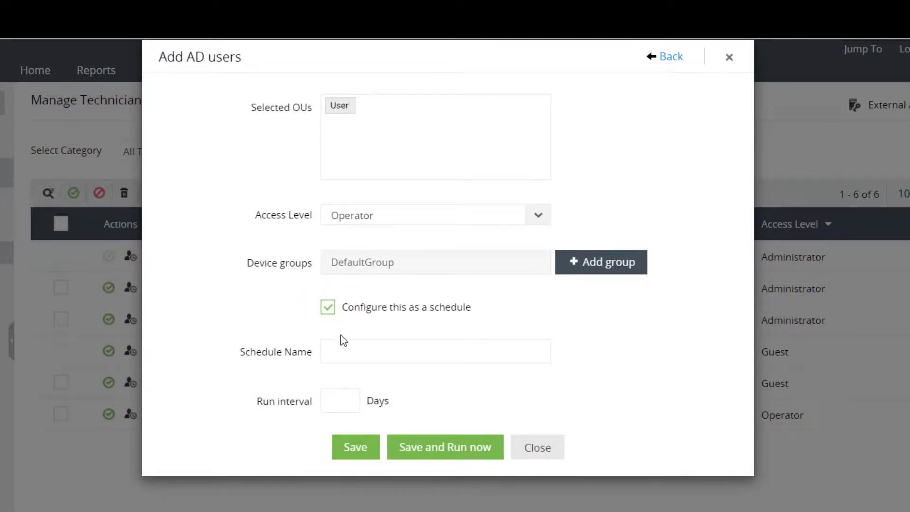
{"action": "left_click", "coordinate": [350, 354]}
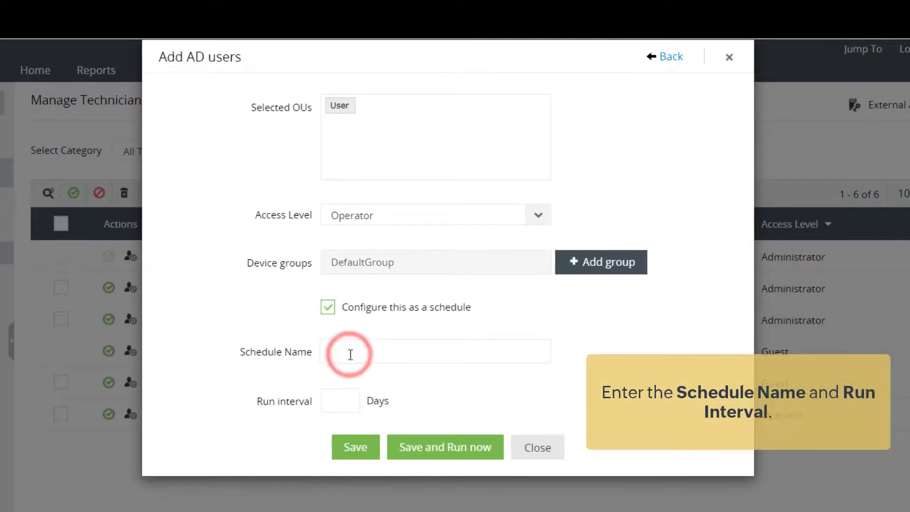
{"action": "left_click", "coordinate": [369, 350]}
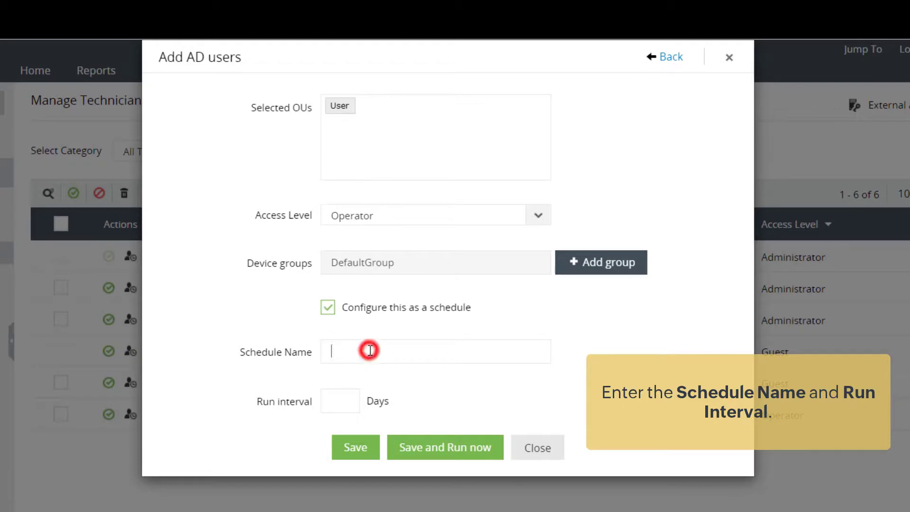
{"action": "type", "text": "Domain user sce"}
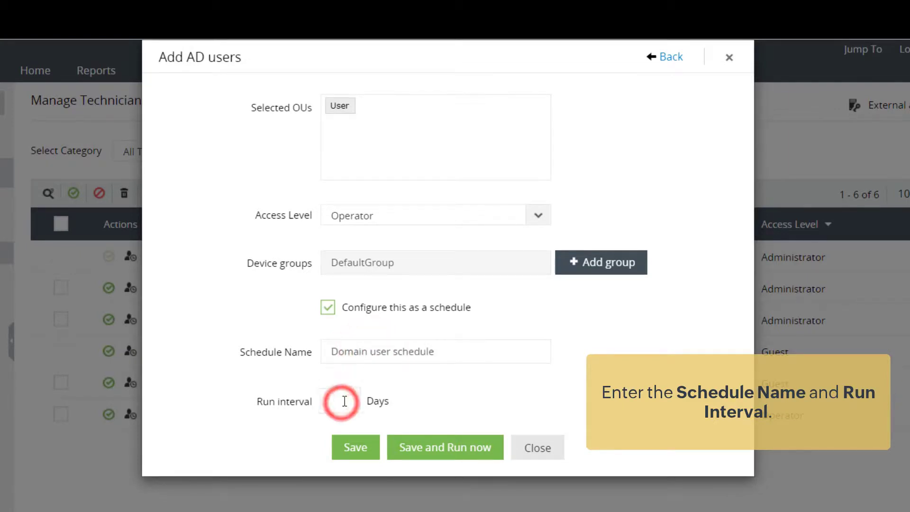
{"action": "type", "text": "10"}
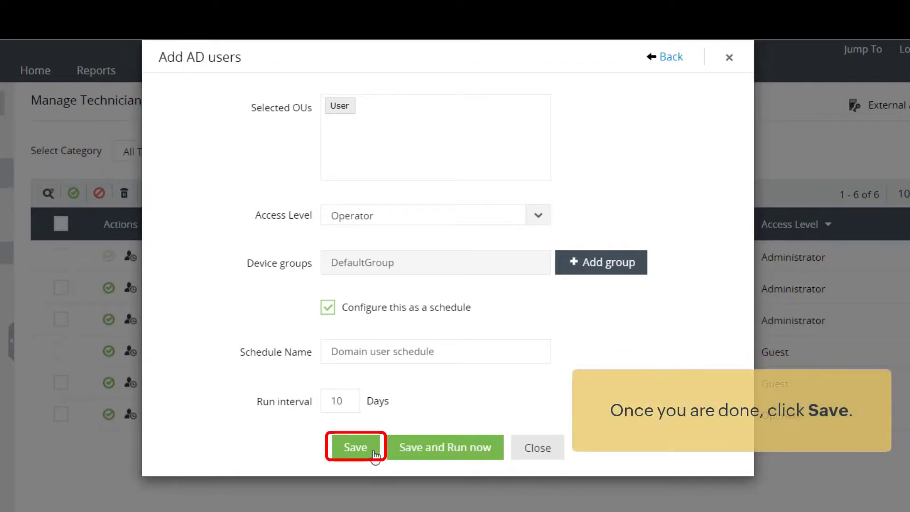
{"action": "left_click", "coordinate": [357, 449]}
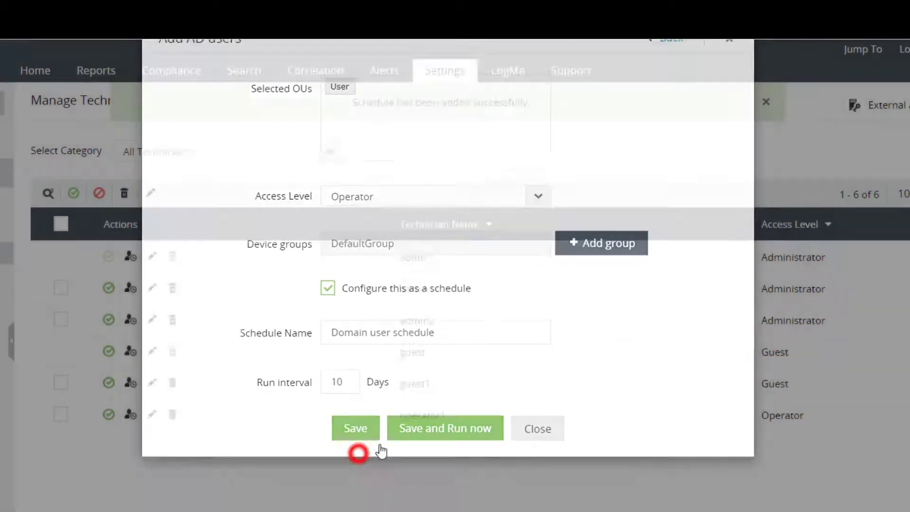